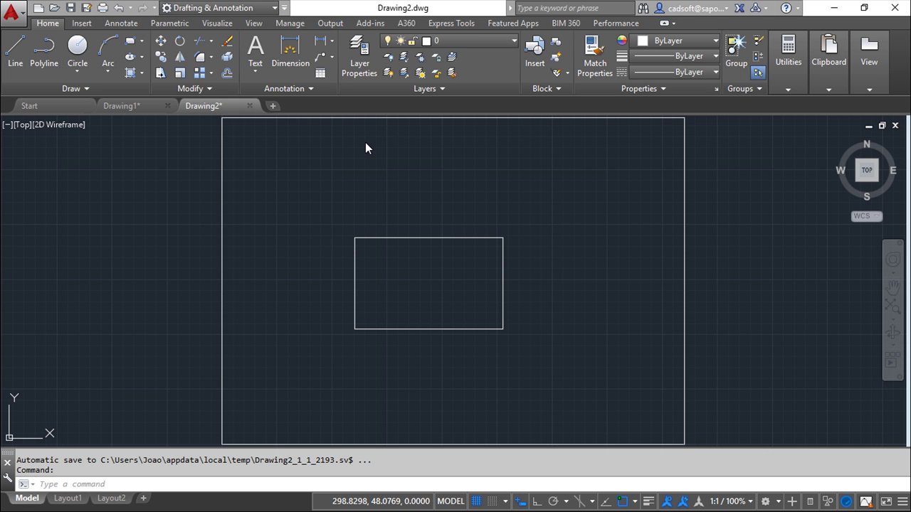
# From the Parametric tools, bring up Constraint Settings and turn on bar display for every constraint type
pyautogui.click(177, 26)
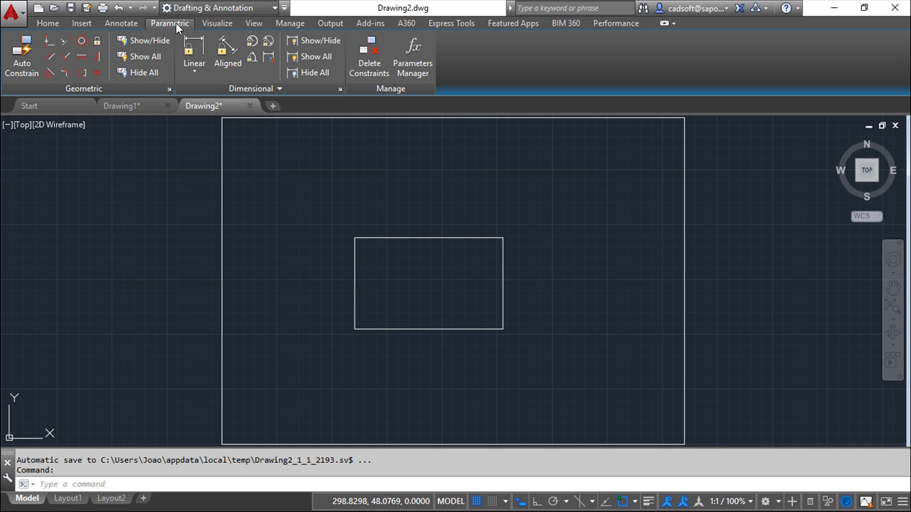
pyautogui.click(169, 89)
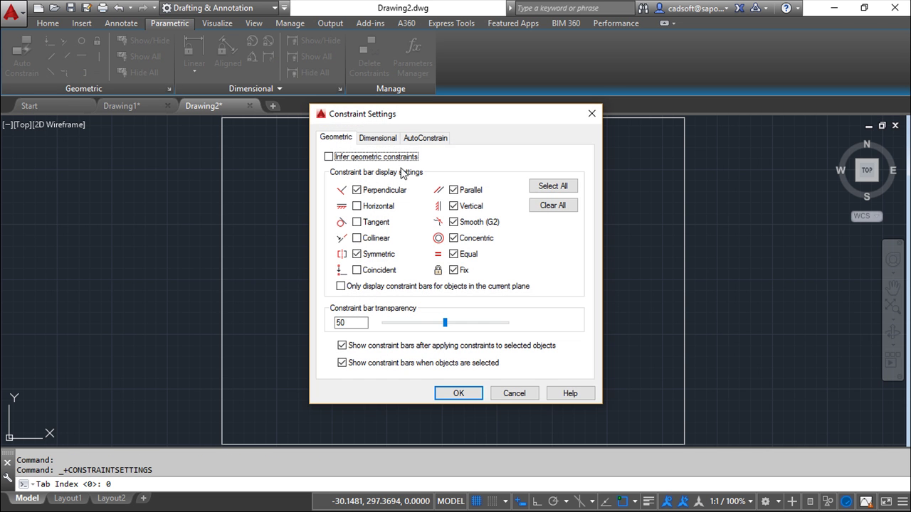
pyautogui.moveTo(427, 114); pyautogui.dragTo(324, 144)
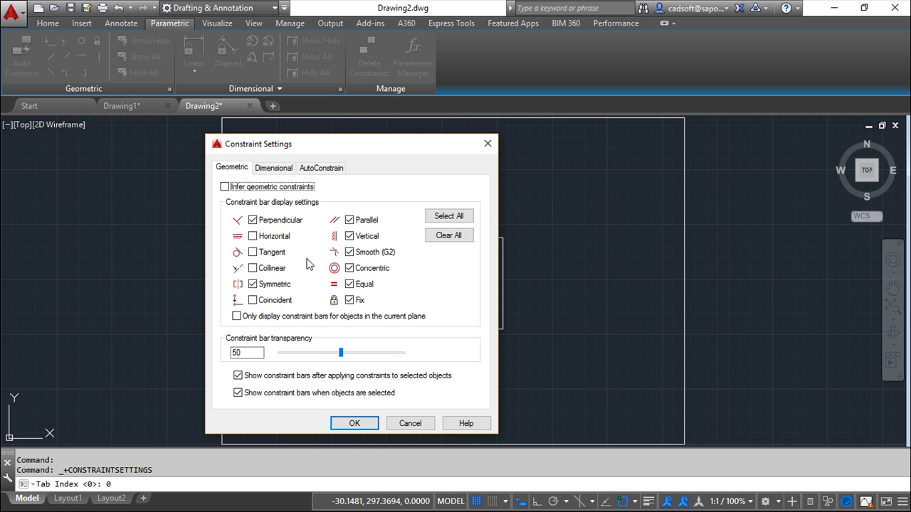
pyautogui.click(447, 215)
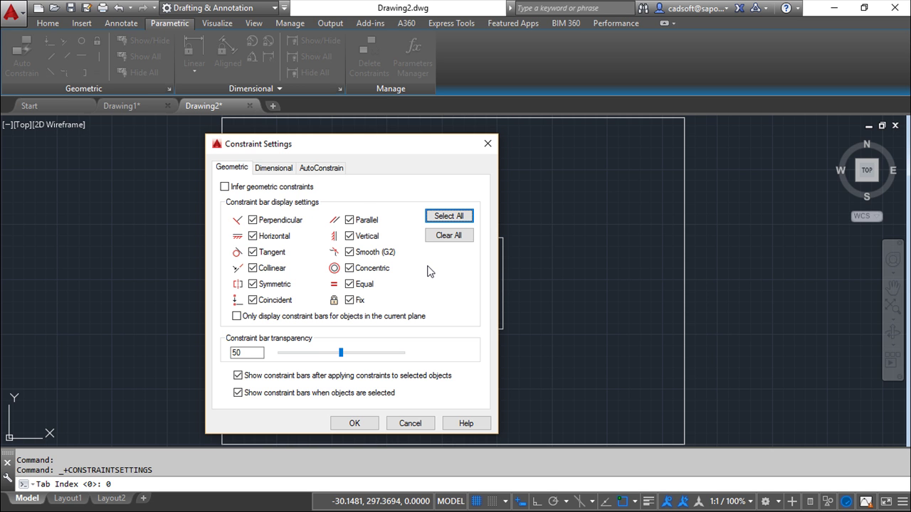
# Hide Perpendicular, Horizontal, Tangent, Collinear, Symmetric and Coincident constraint bars, and apply the settings
pyautogui.click(253, 220)
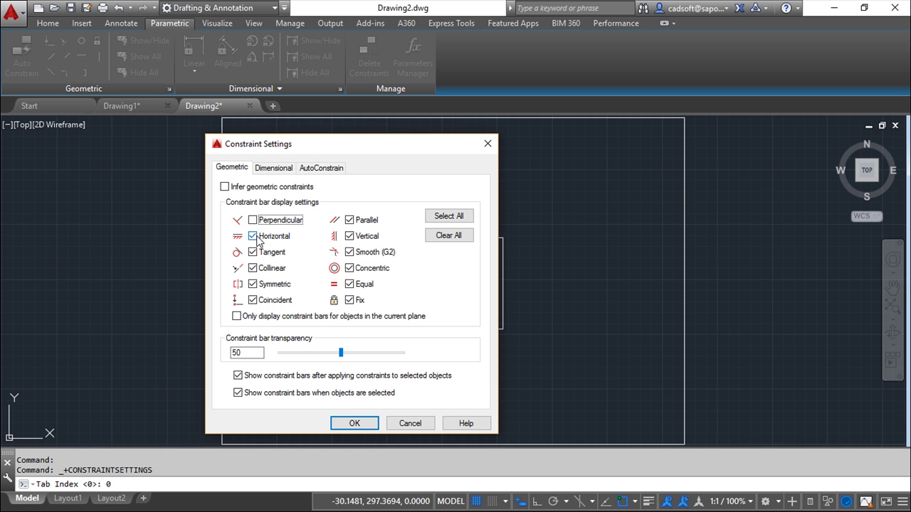
pyautogui.click(253, 235)
pyautogui.click(253, 252)
pyautogui.click(253, 267)
pyautogui.click(252, 284)
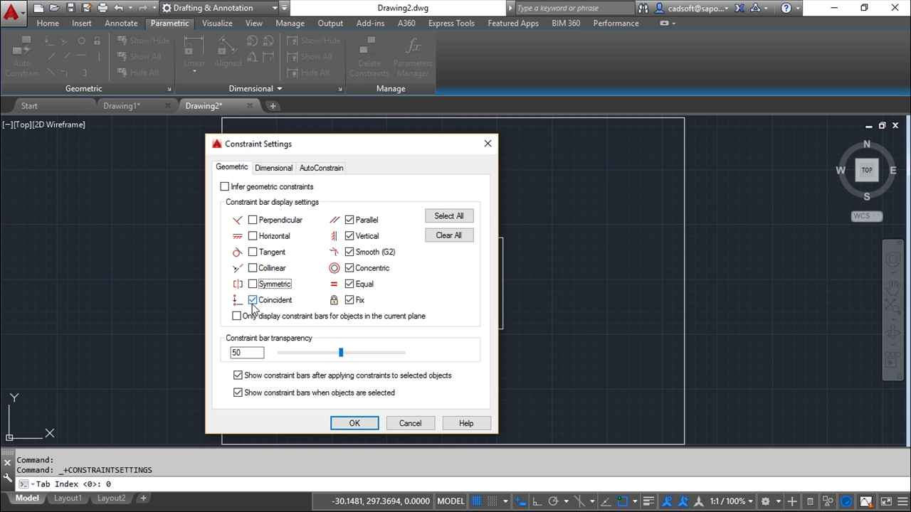
pyautogui.click(252, 300)
pyautogui.click(354, 423)
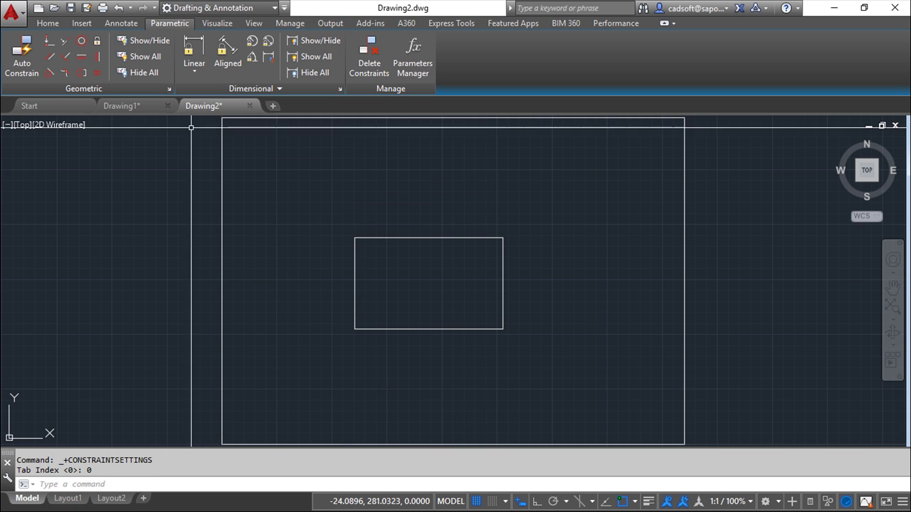
# Make the rectangle's top and left edges perpendicular and its right edge vertical, then show all constraint bars
pyautogui.click(65, 56)
pyautogui.click(381, 237)
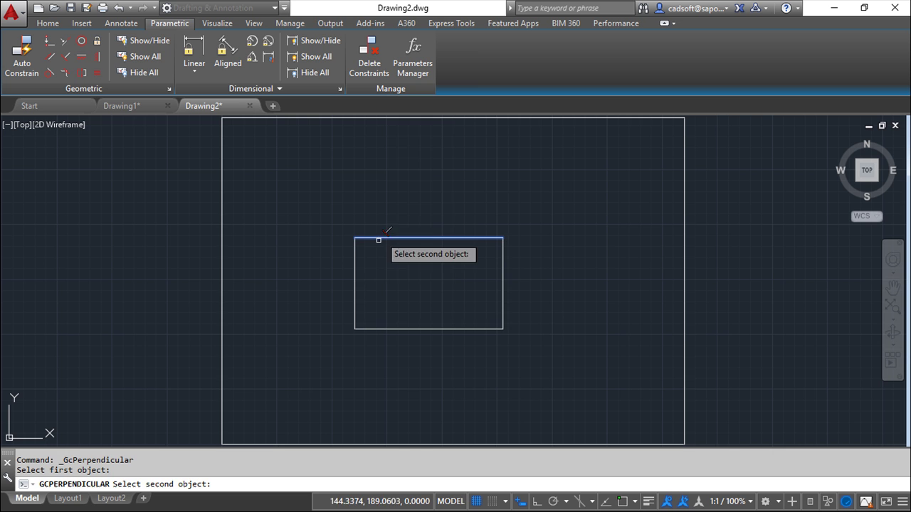
pyautogui.click(355, 255)
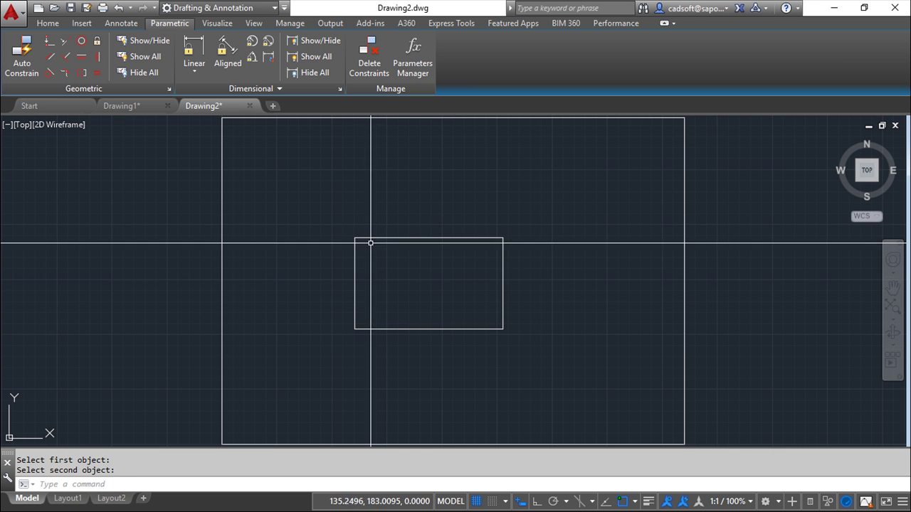
pyautogui.click(98, 58)
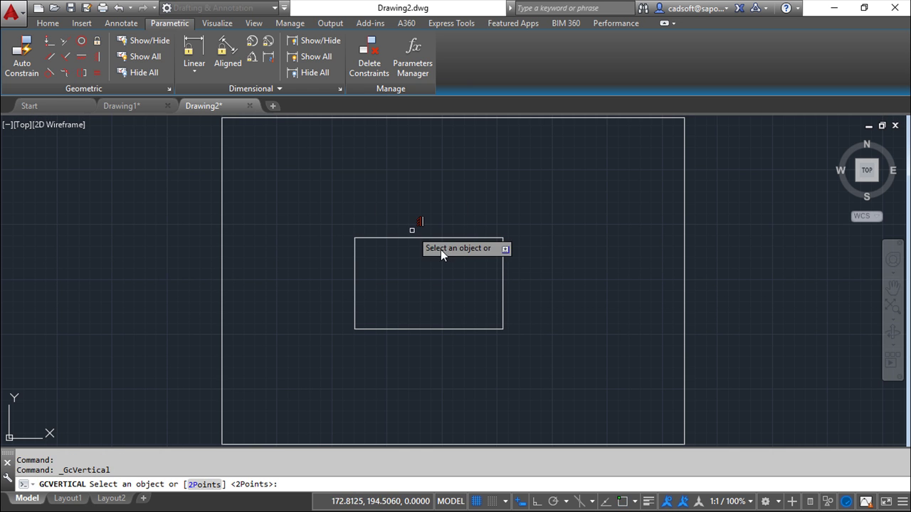
pyautogui.click(501, 281)
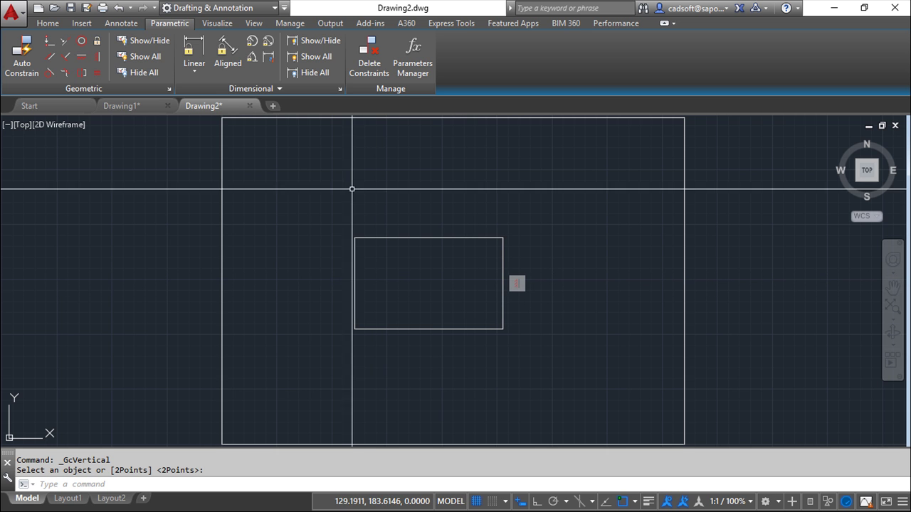
pyautogui.click(143, 57)
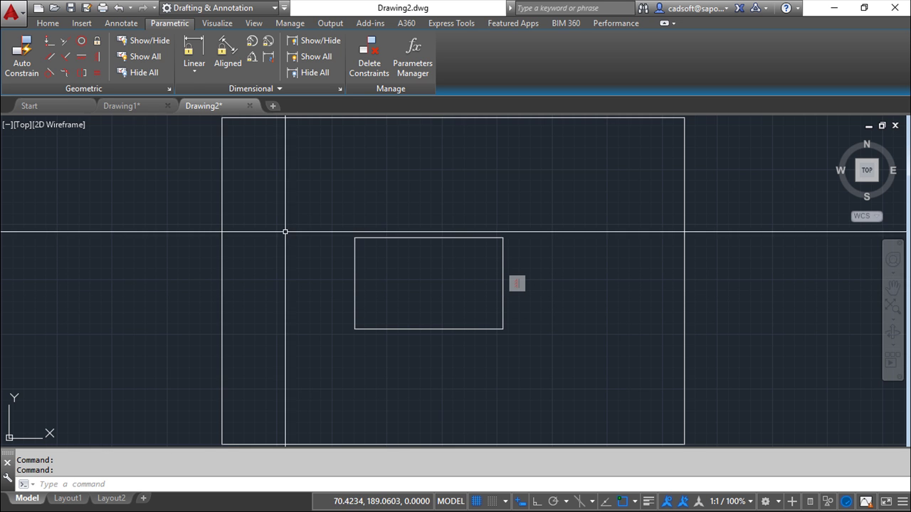
pyautogui.click(169, 88)
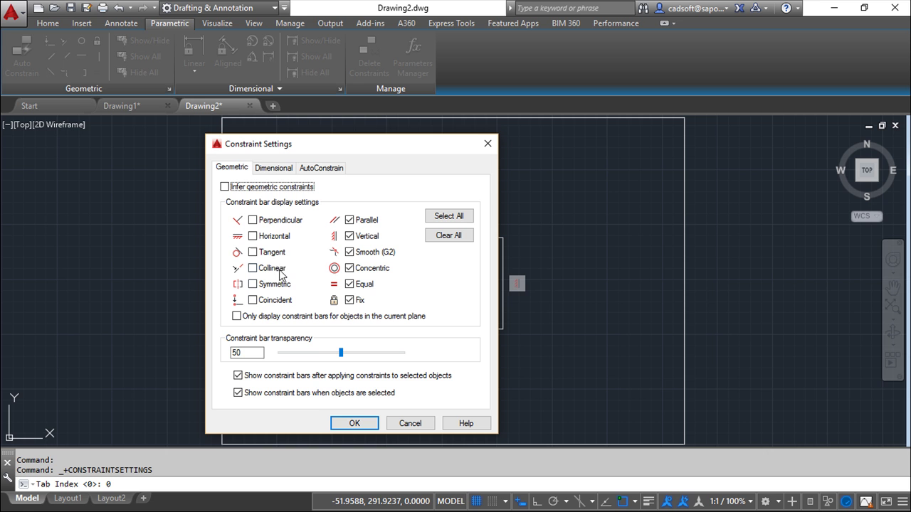
# Re-enable Perpendicular, Horizontal, Tangent, Collinear, Symmetric and Coincident bars, then view the Dimensional settings
pyautogui.click(252, 222)
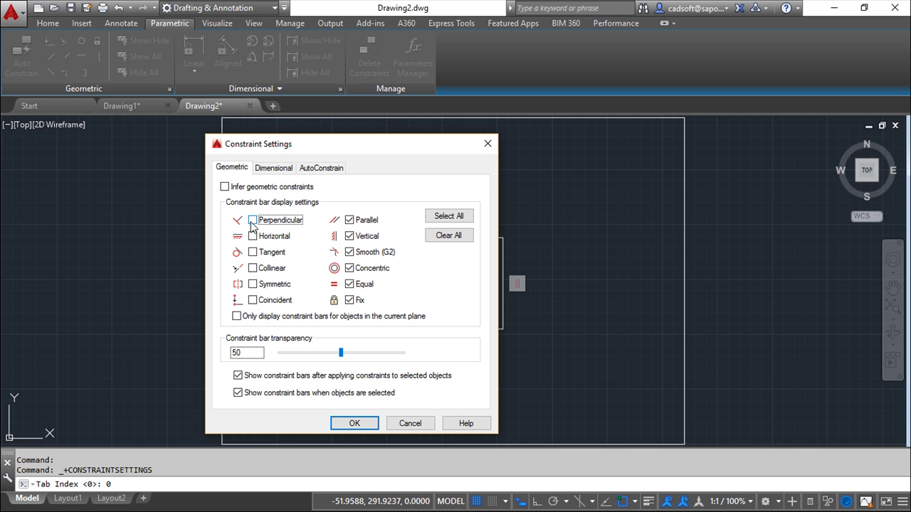
pyautogui.click(252, 236)
pyautogui.click(252, 252)
pyautogui.click(251, 267)
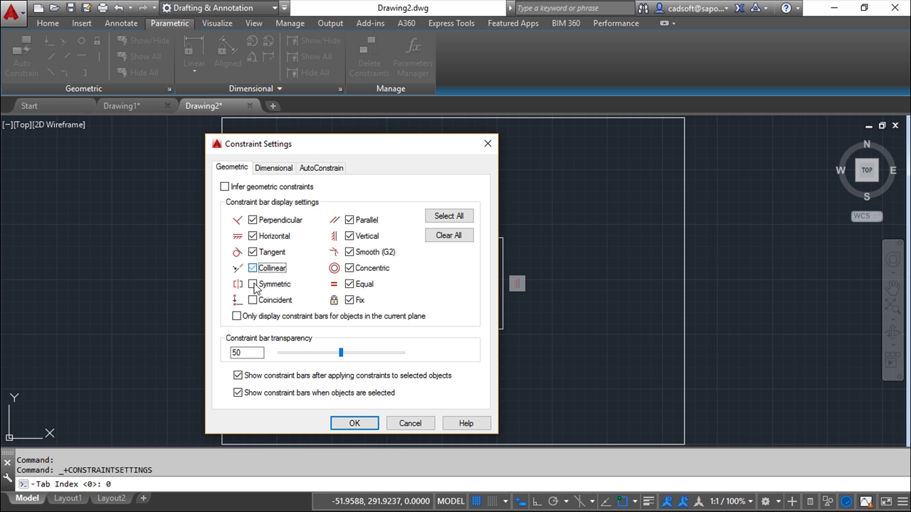
pyautogui.click(252, 284)
pyautogui.click(253, 299)
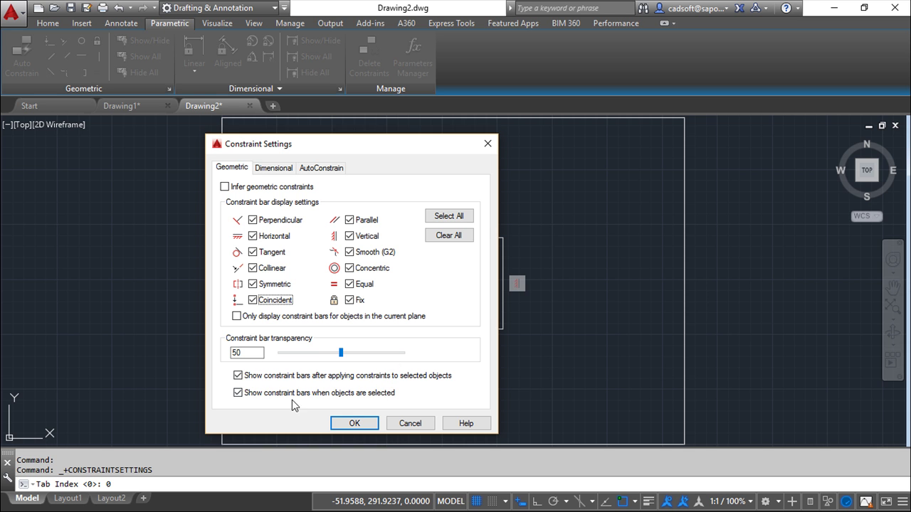
pyautogui.click(271, 169)
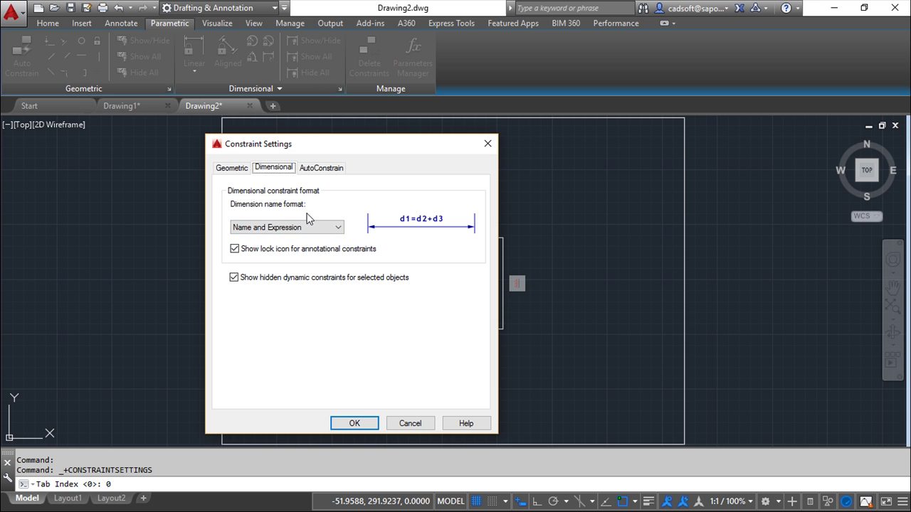
# Review the dimension name format choices, keep Name and Expression, and view the AutoConstrain settings
pyautogui.click(340, 230)
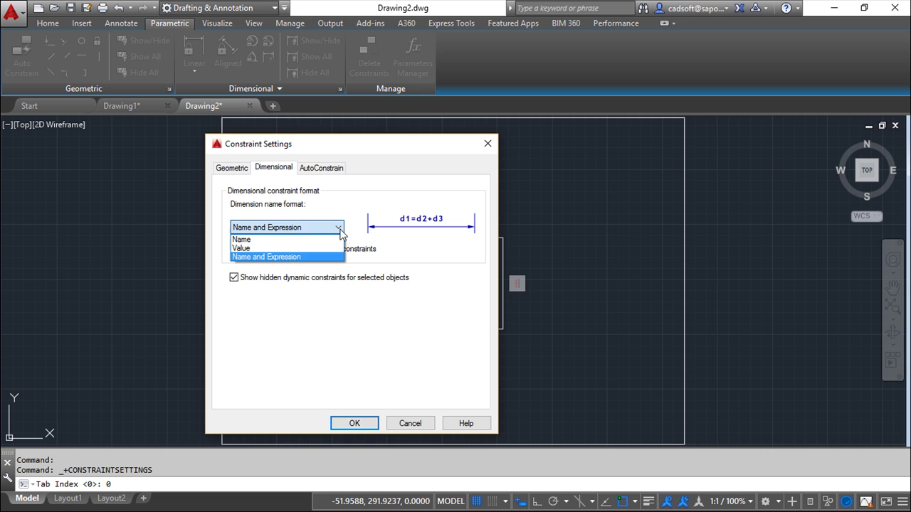
pyautogui.click(464, 320)
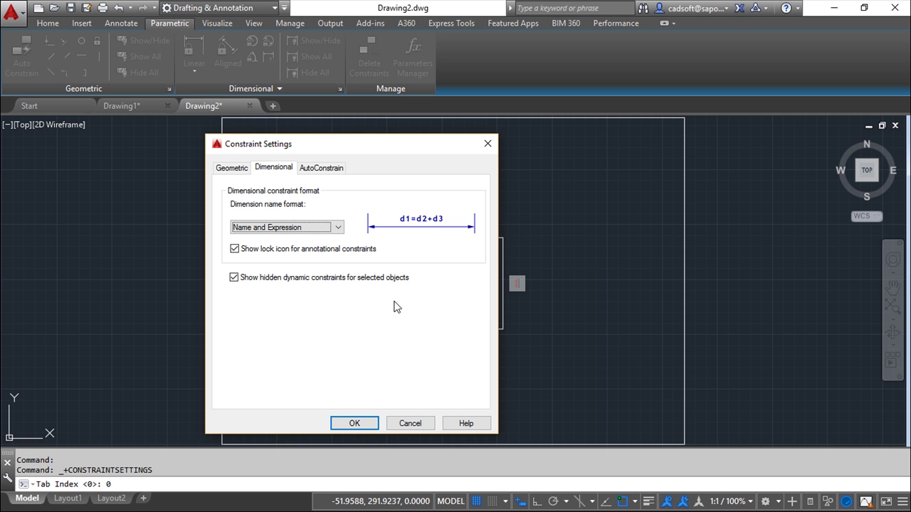
pyautogui.click(325, 170)
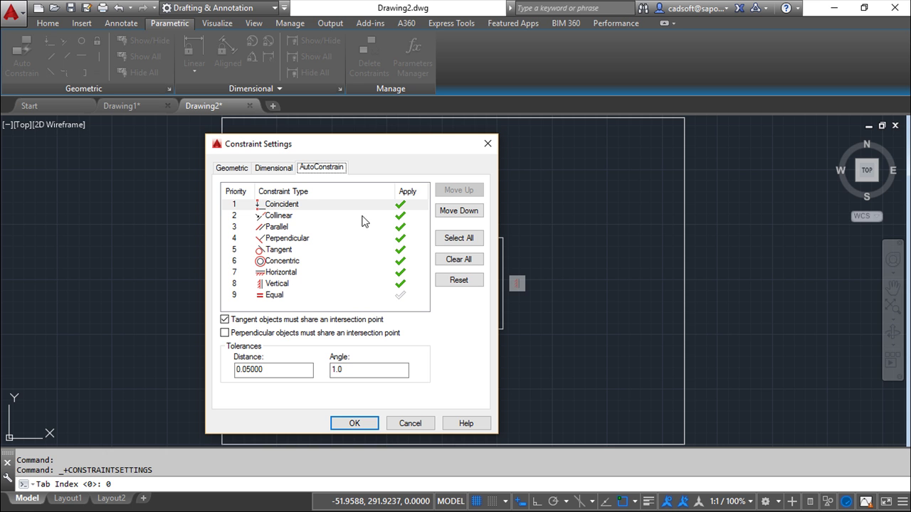
# Select Collinear in the AutoConstrain priority list
pyautogui.click(277, 216)
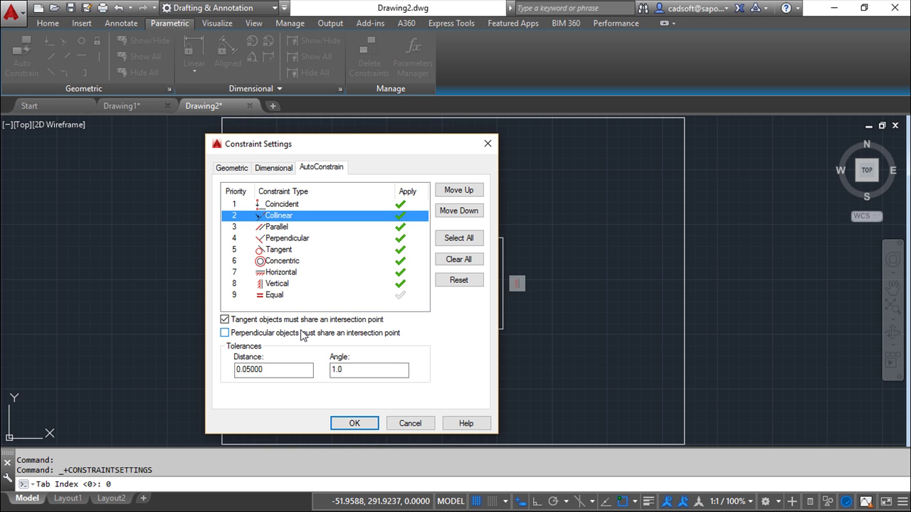
pyautogui.click(354, 424)
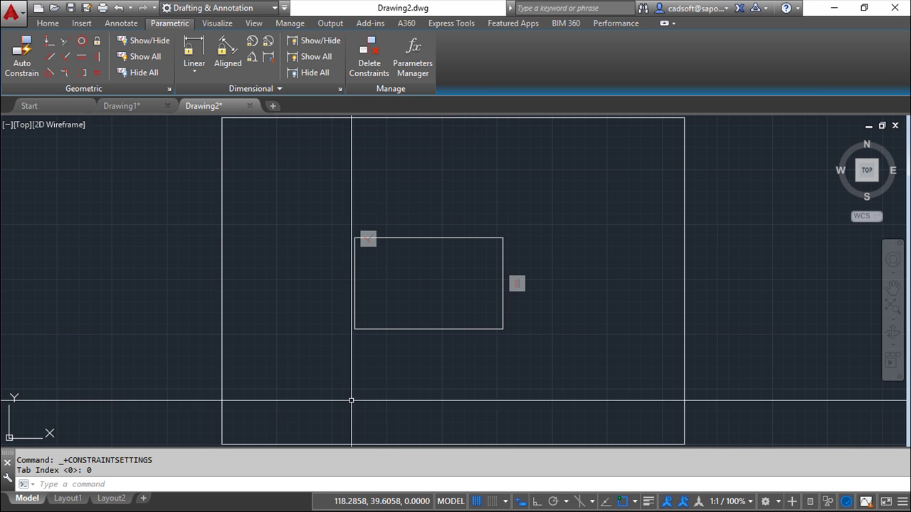